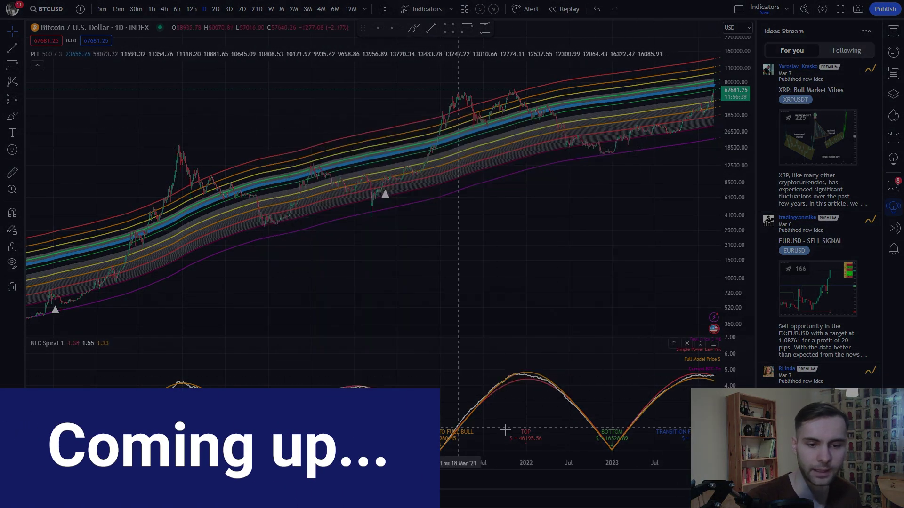
Drag the BTCUSD log chart with its power-law bands sideways to shift the time range
{"action": "left_click_drag", "start_coordinate": [631, 232], "coordinate": [530, 276]}
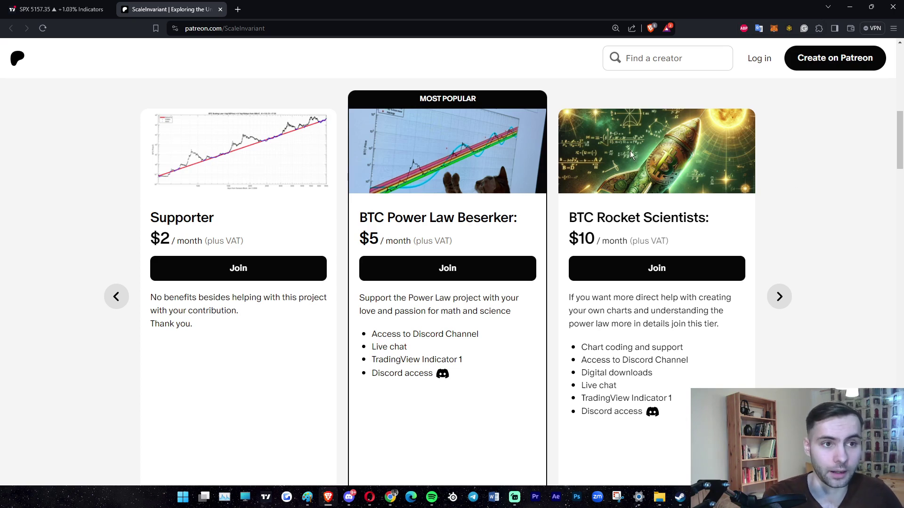
Highlight the BTC Power Law Beserker tier name on Patreon, then switch to Discord
{"action": "left_click_drag", "start_coordinate": [361, 220], "coordinate": [515, 218]}
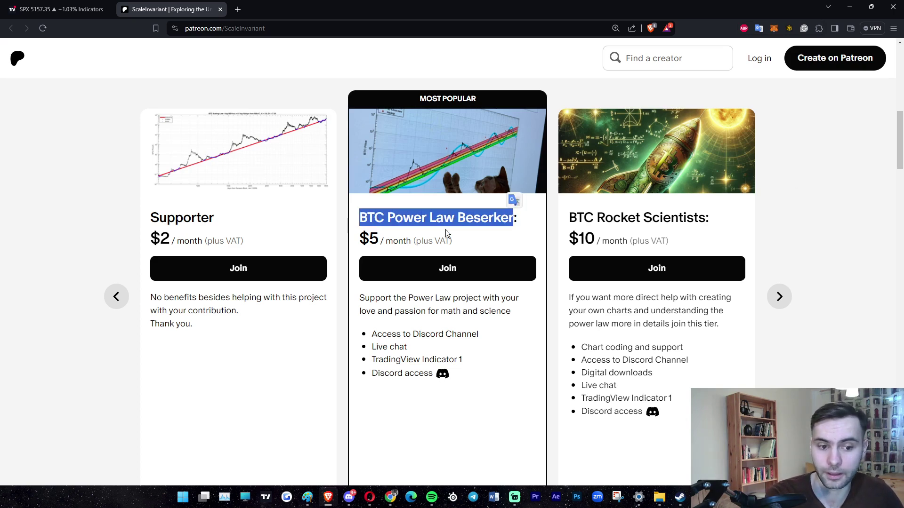
{"action": "left_click", "coordinate": [349, 497]}
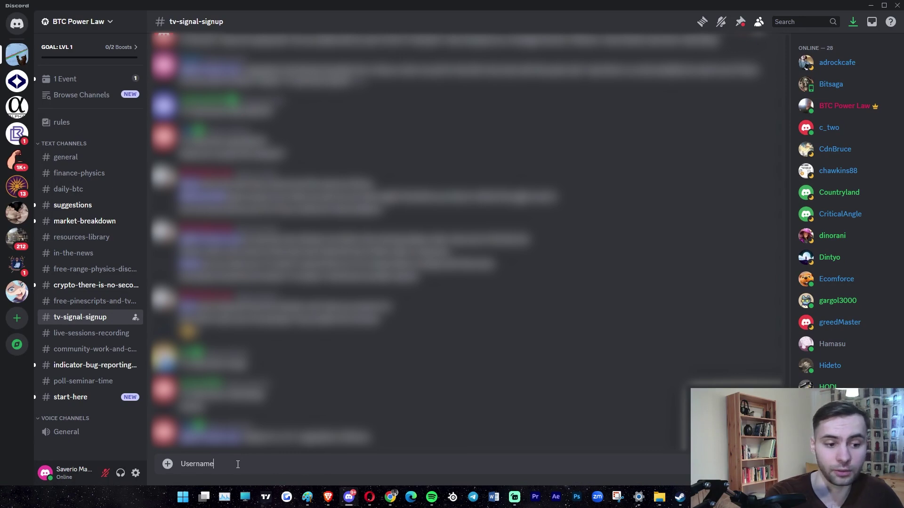
Erase the 'Username' draft from the tv-signal-signup message box
{"action": "key", "text": "BackSpace"}
{"action": "key", "text": "BackSpace"}
{"action": "key", "text": "BackSpace"}
{"action": "key", "text": "BackSpace"}
{"action": "key", "text": "BackSpace"}
{"action": "key", "text": "BackSpace"}
{"action": "key", "text": "BackSpace"}
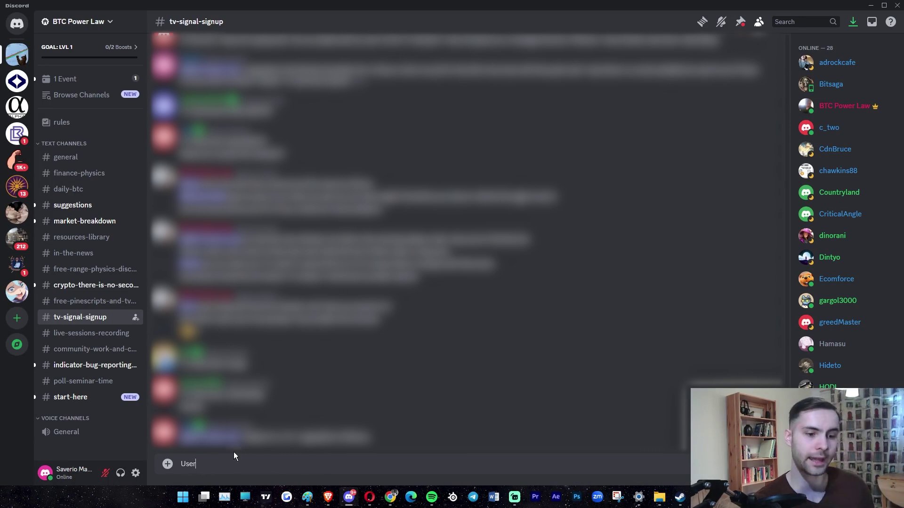
{"action": "key", "text": "BackSpace"}
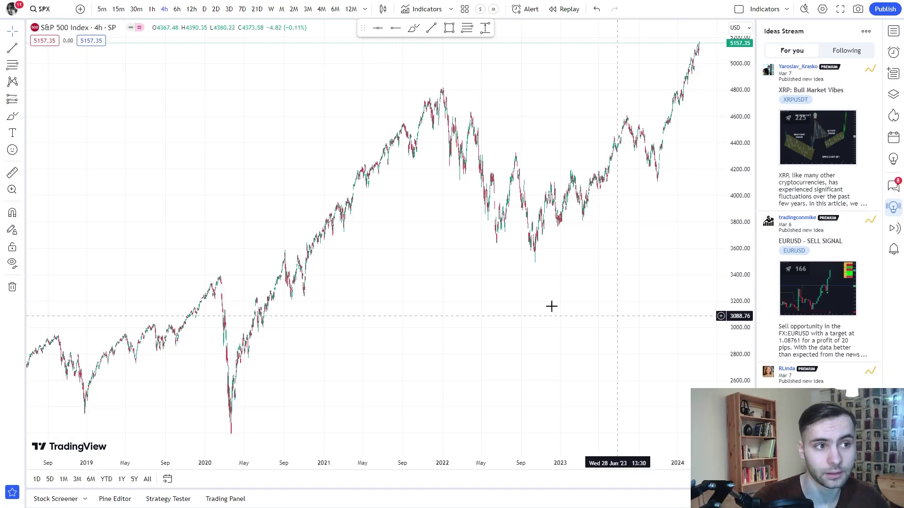
Enable Dark mode from the account menu so the S&P 500 4-hour chart turns dark
{"action": "left_click", "coordinate": [12, 8]}
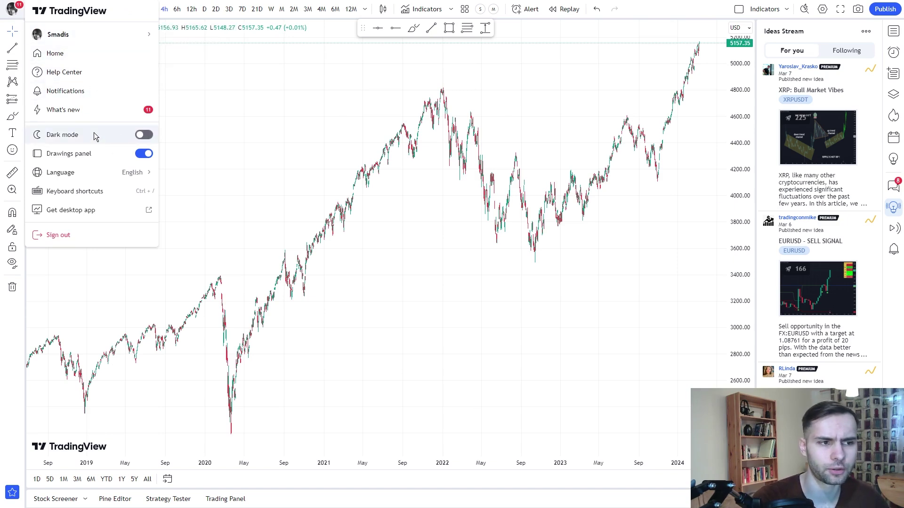
{"action": "left_click", "coordinate": [121, 137]}
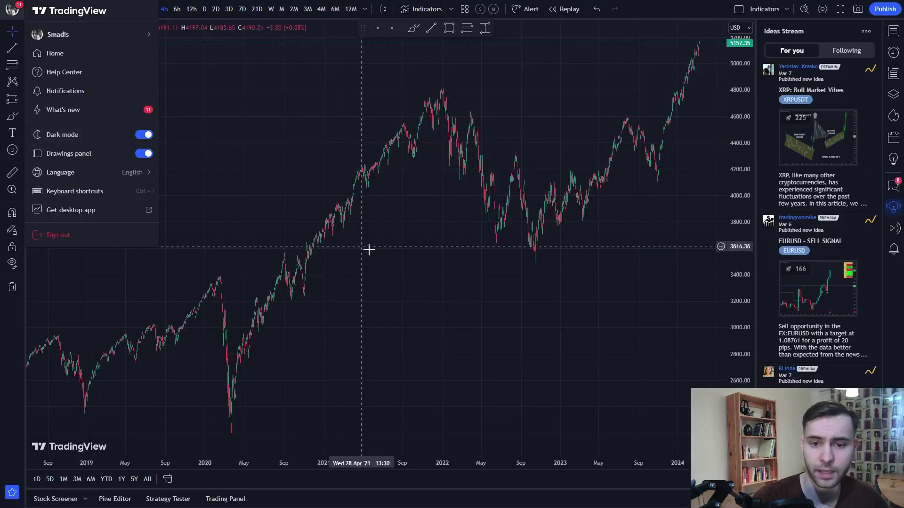
{"action": "left_click", "coordinate": [498, 373]}
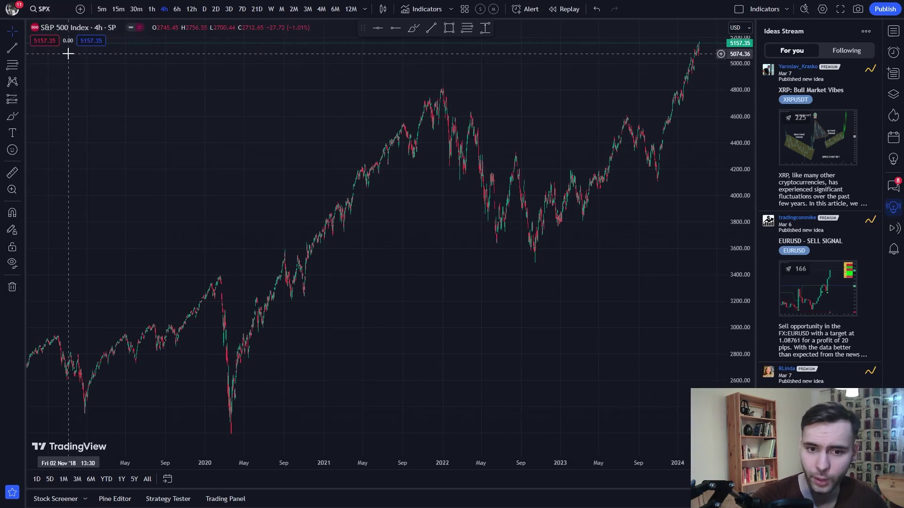
Search BTCUSD FULL HISTORY INDEX and load the BTCUSD all-time history chart
{"action": "left_click", "coordinate": [41, 9]}
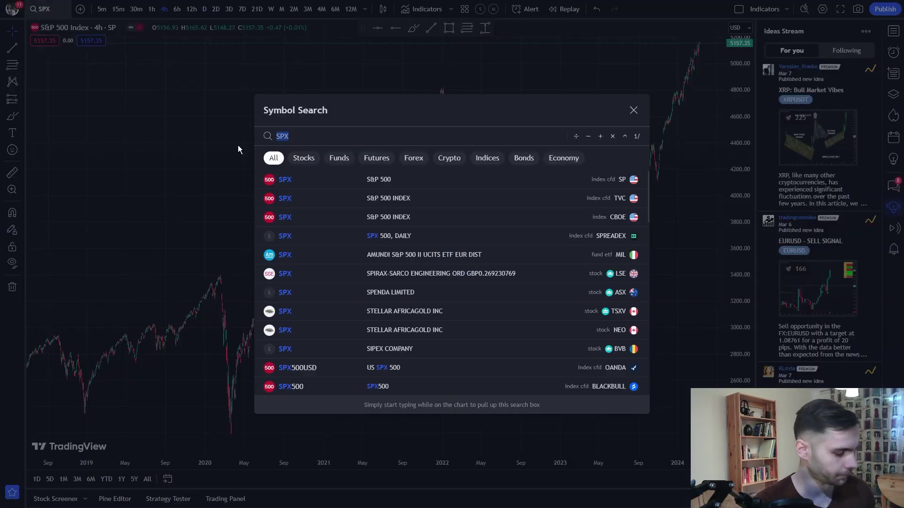
{"action": "type", "text": "BTCUSD FULL HISTORY INDEX"}
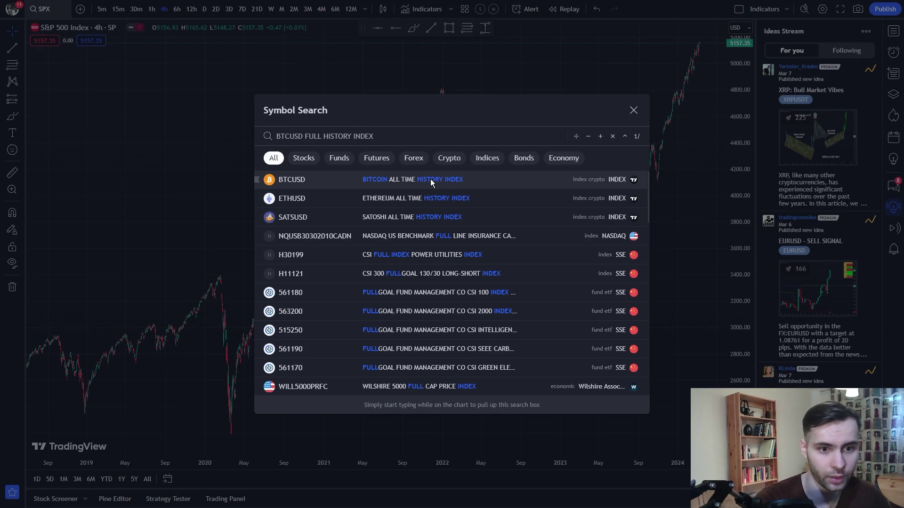
{"action": "left_click", "coordinate": [405, 181]}
{"action": "scroll", "coordinate": [527, 283], "scroll_direction": "up", "scroll_amount": 5}
{"action": "scroll", "coordinate": [377, 287], "scroll_direction": "down", "scroll_amount": 6}
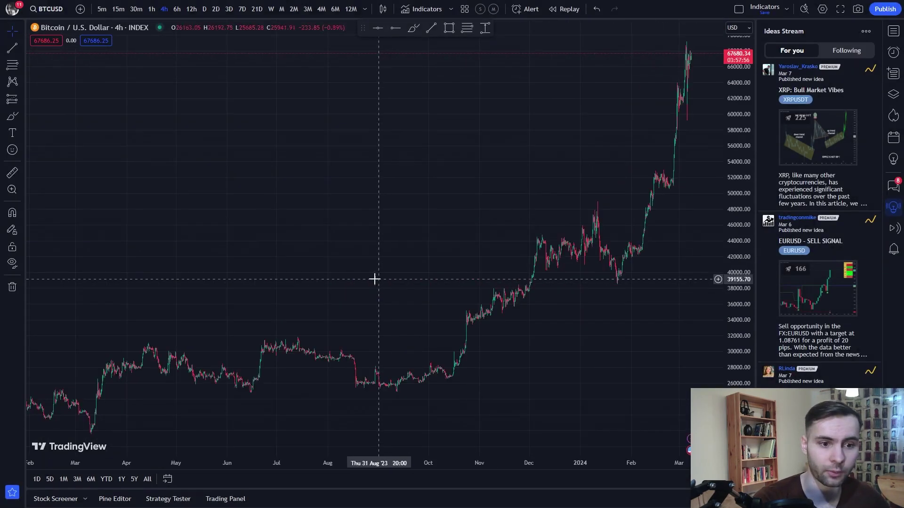
Switch the Bitcoin chart's price scale to logarithmic
{"action": "left_click_drag", "start_coordinate": [290, 269], "coordinate": [293, 246]}
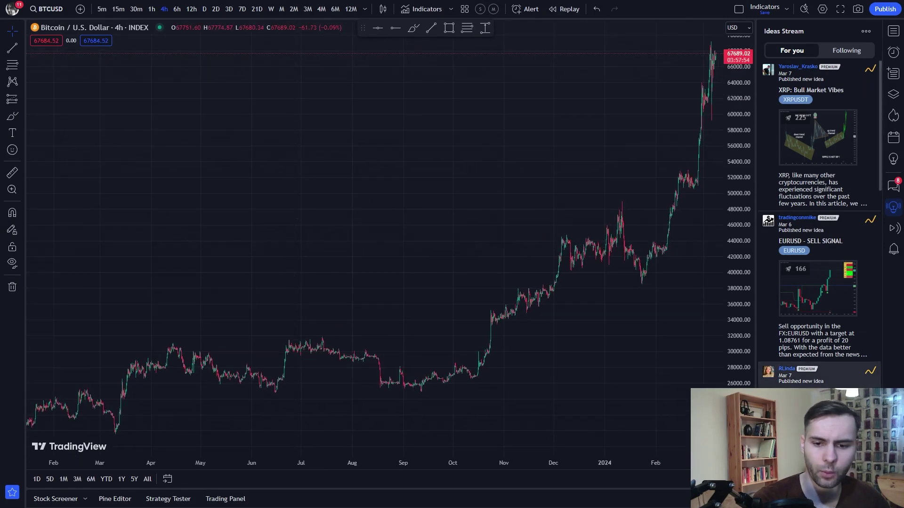
{"action": "right_click", "coordinate": [739, 218]}
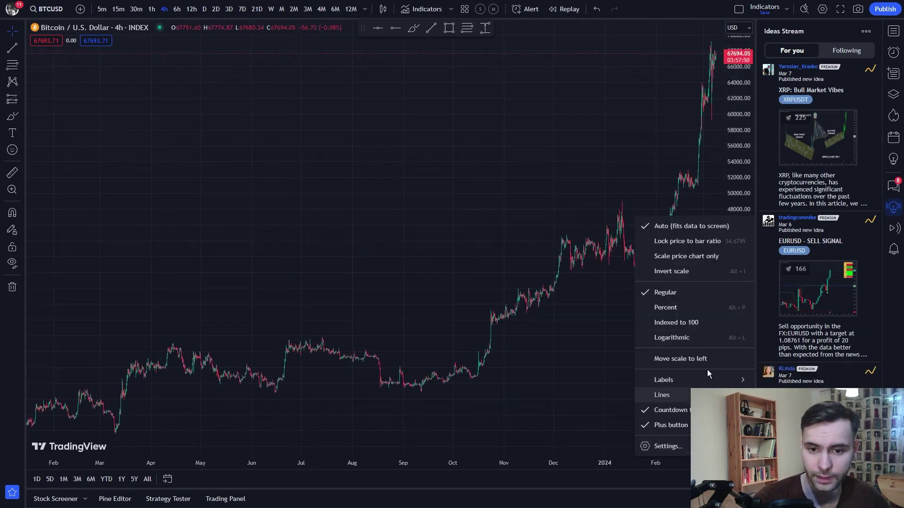
{"action": "left_click", "coordinate": [672, 337]}
{"action": "scroll", "coordinate": [538, 319], "scroll_direction": "down", "scroll_amount": 2}
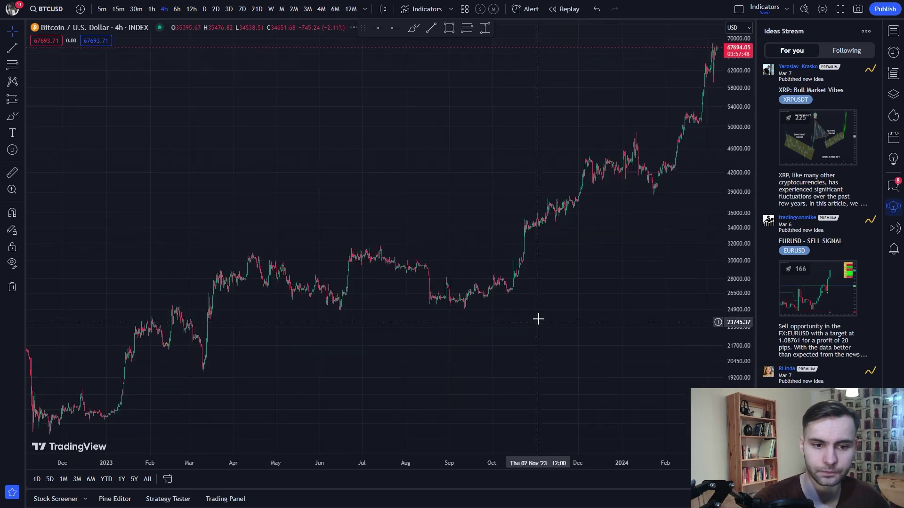
{"action": "scroll", "coordinate": [363, 296], "scroll_direction": "right", "scroll_amount": 3}
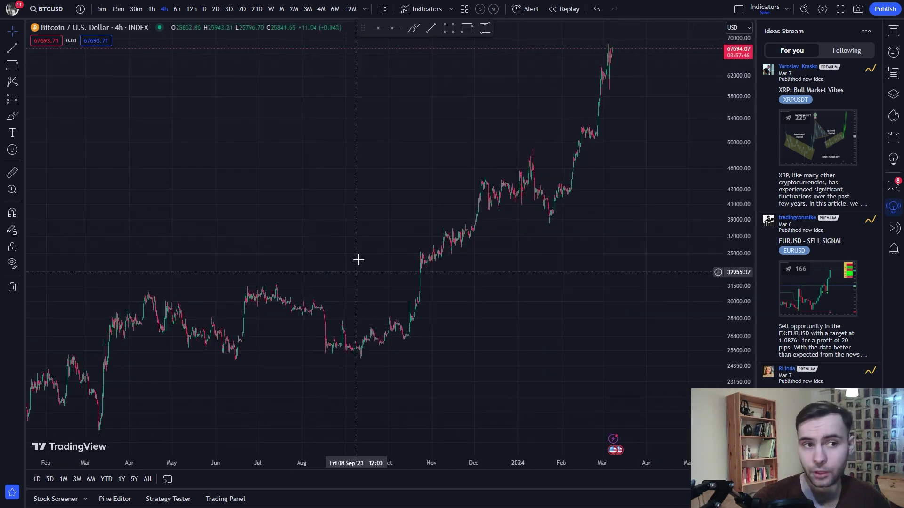
Set the chart to the daily (D) timeframe and frame the 2017–2024 history
{"action": "left_click", "coordinate": [203, 12]}
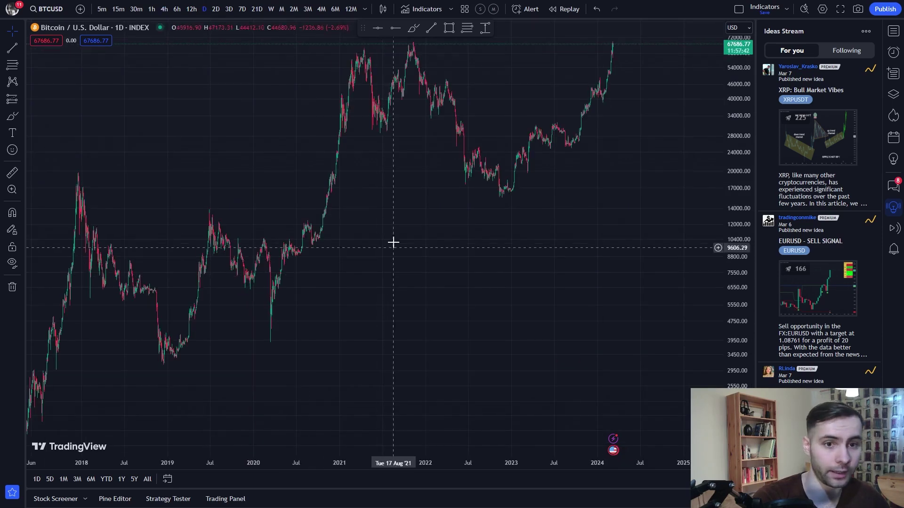
{"action": "left_click_drag", "start_coordinate": [361, 311], "coordinate": [493, 297]}
{"action": "left_click_drag", "start_coordinate": [549, 266], "coordinate": [386, 250]}
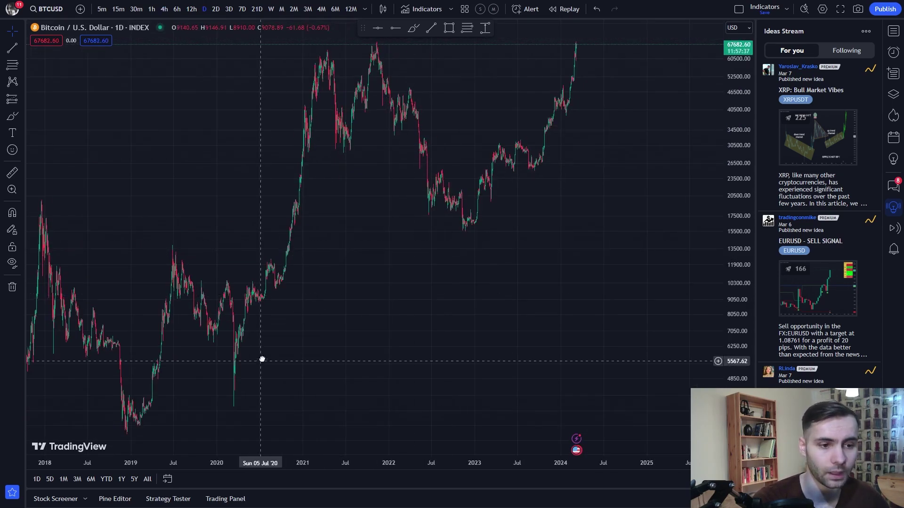
{"action": "left_click_drag", "start_coordinate": [267, 355], "coordinate": [306, 317]}
{"action": "left_click_drag", "start_coordinate": [389, 303], "coordinate": [283, 212]}
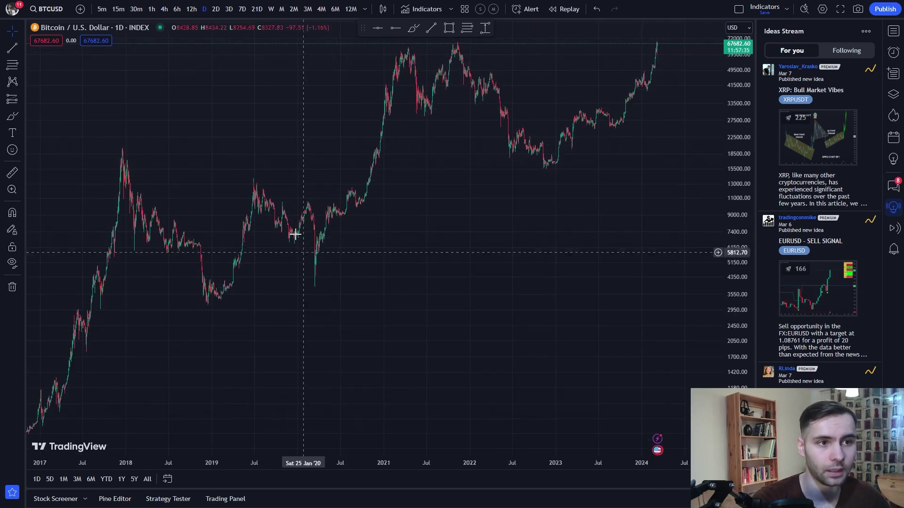
Star Adaptive Power Law Fitting and BTC Power Law Spirals under Invite-only scripts, then show Favorites
{"action": "left_click", "coordinate": [424, 9]}
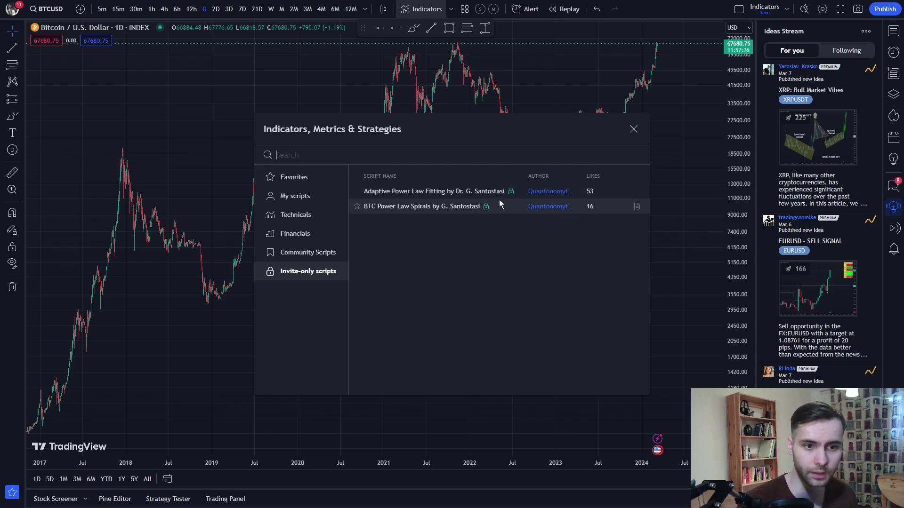
{"action": "left_click", "coordinate": [357, 191]}
{"action": "left_click", "coordinate": [356, 206]}
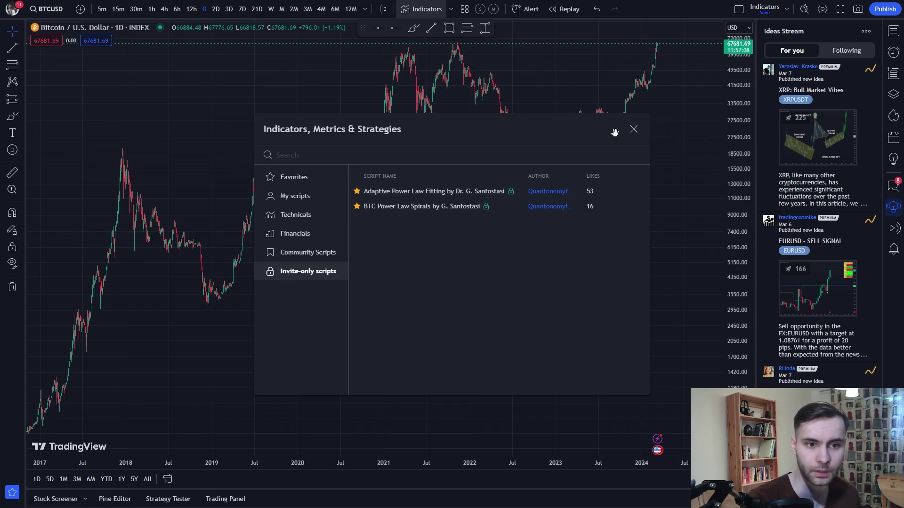
{"action": "left_click", "coordinate": [292, 177]}
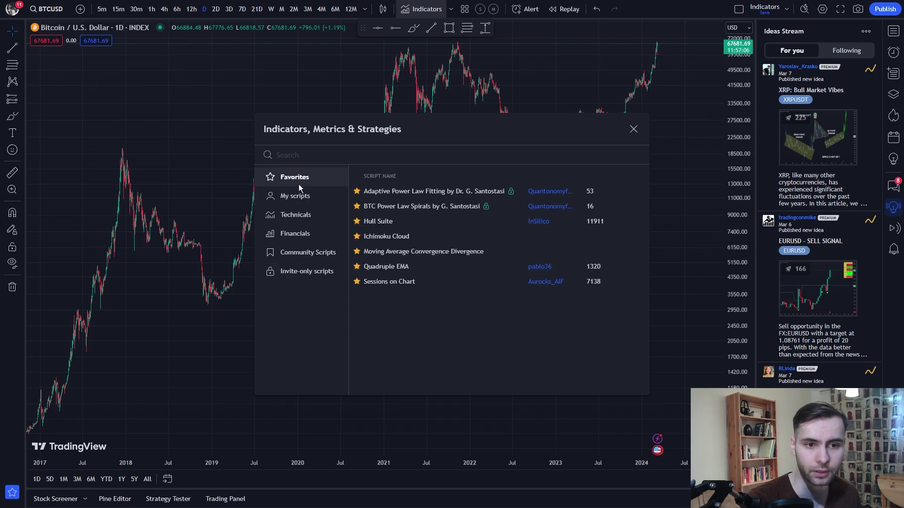
Add Adaptive Power Law Fitting from Favorites and pan the daily chart to 2016–2023
{"action": "left_click", "coordinate": [434, 193]}
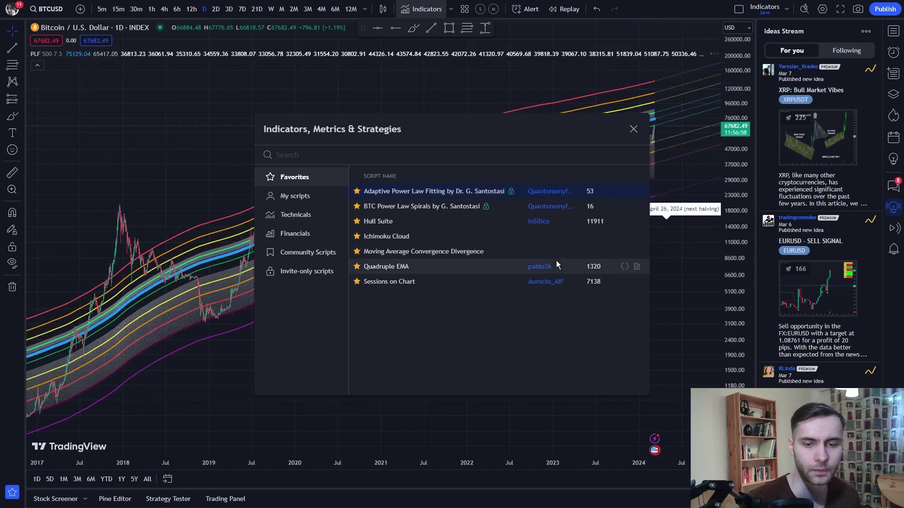
{"action": "key", "text": "Escape"}
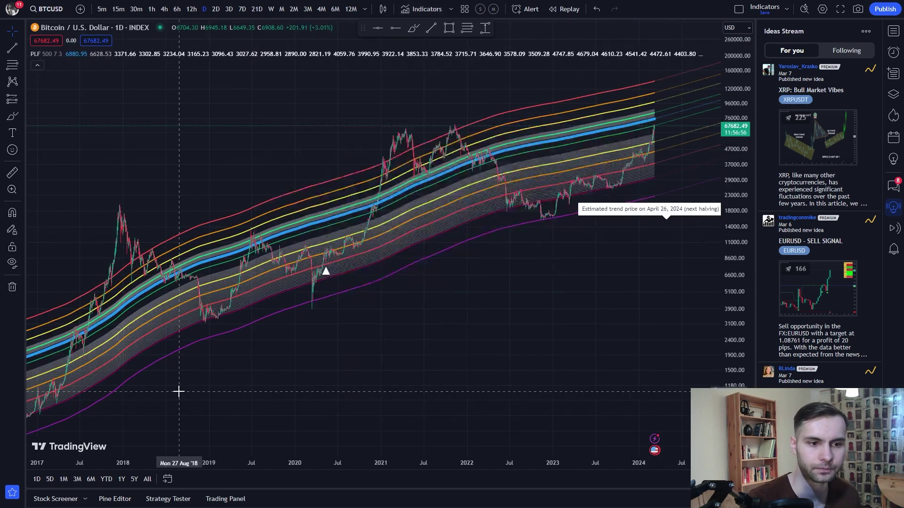
{"action": "left_click_drag", "start_coordinate": [386, 335], "coordinate": [394, 272]}
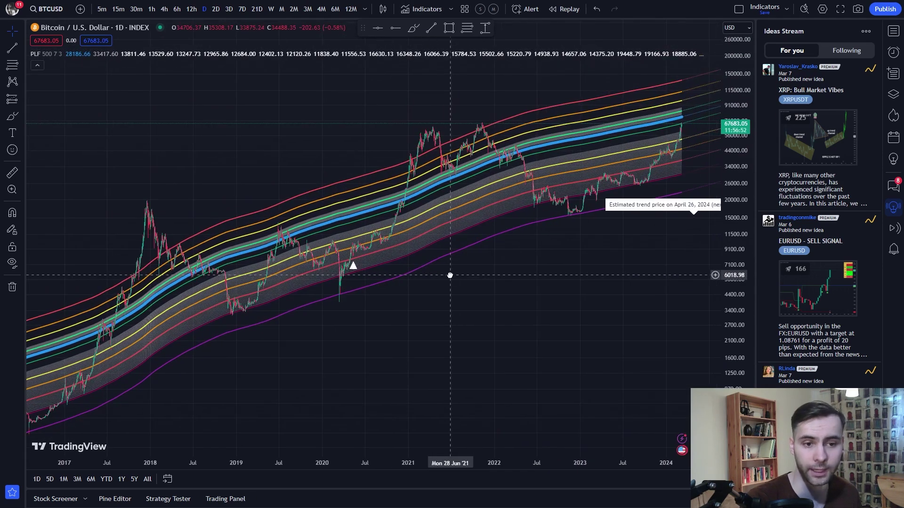
{"action": "left_click_drag", "start_coordinate": [447, 275], "coordinate": [430, 275]}
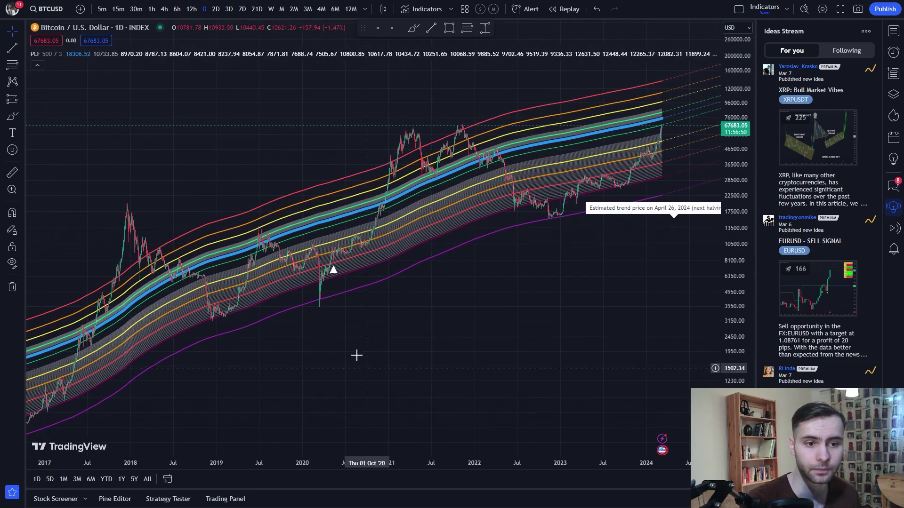
{"action": "left_click_drag", "start_coordinate": [320, 343], "coordinate": [422, 108]}
Add BTC Power Law Spirals from the Favorites indicators as a pane below the price chart
{"action": "left_click", "coordinate": [423, 11]}
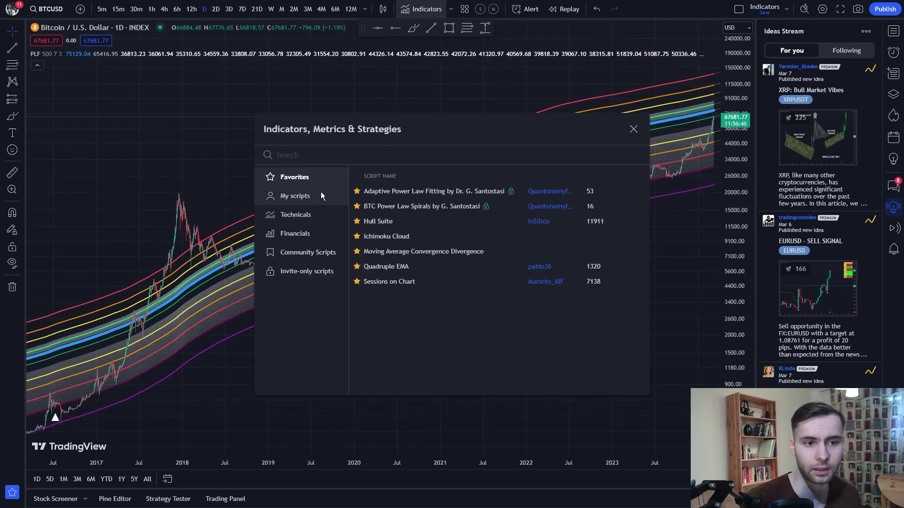
{"action": "left_click", "coordinate": [394, 207]}
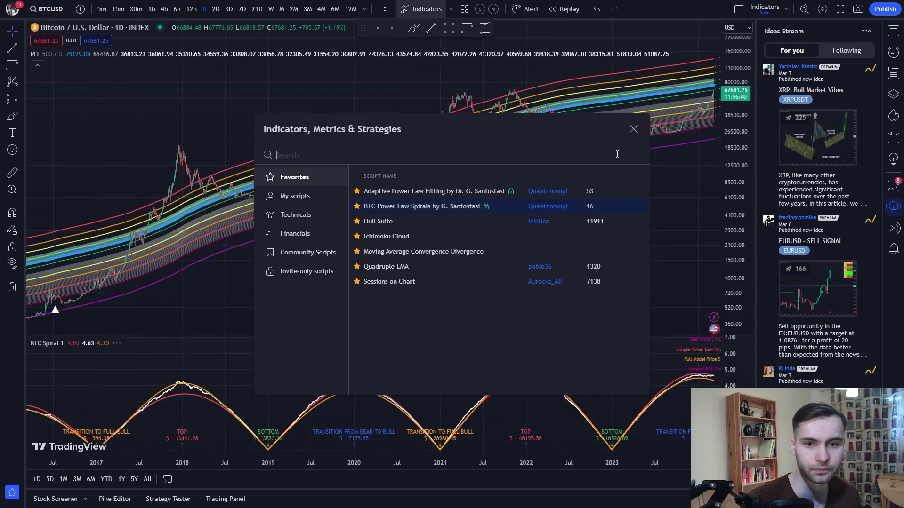
{"action": "left_click", "coordinate": [634, 128]}
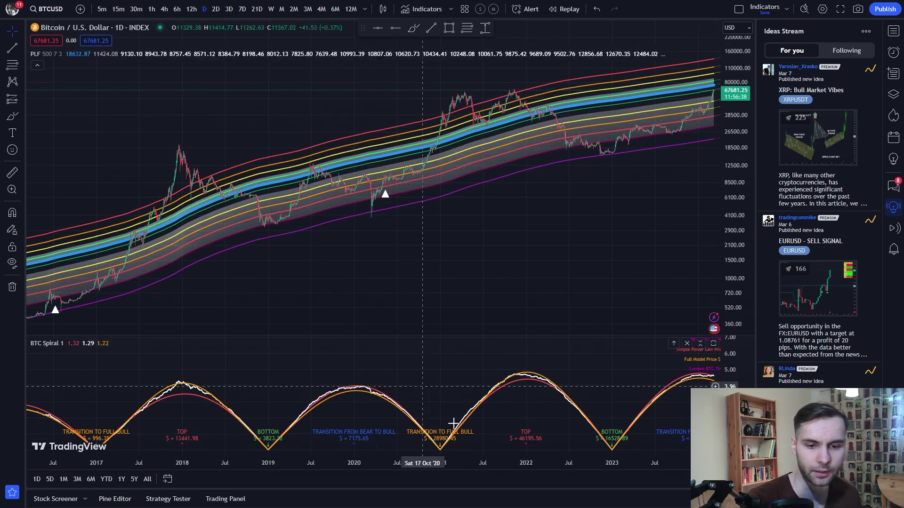
Pan the bands and spiral pane back until 2016–2023 is in view
{"action": "left_click_drag", "start_coordinate": [643, 254], "coordinate": [541, 213]}
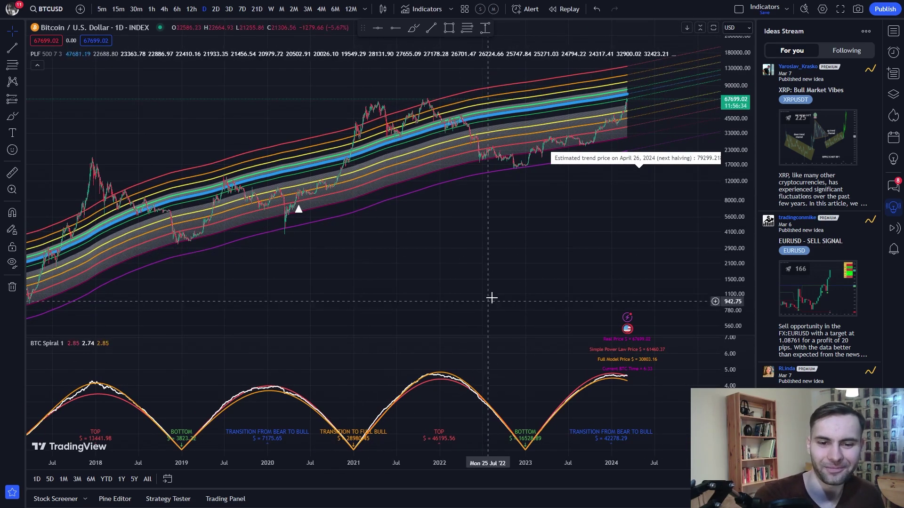
{"action": "left_click_drag", "start_coordinate": [420, 242], "coordinate": [450, 202]}
{"action": "left_click_drag", "start_coordinate": [292, 292], "coordinate": [338, 248]}
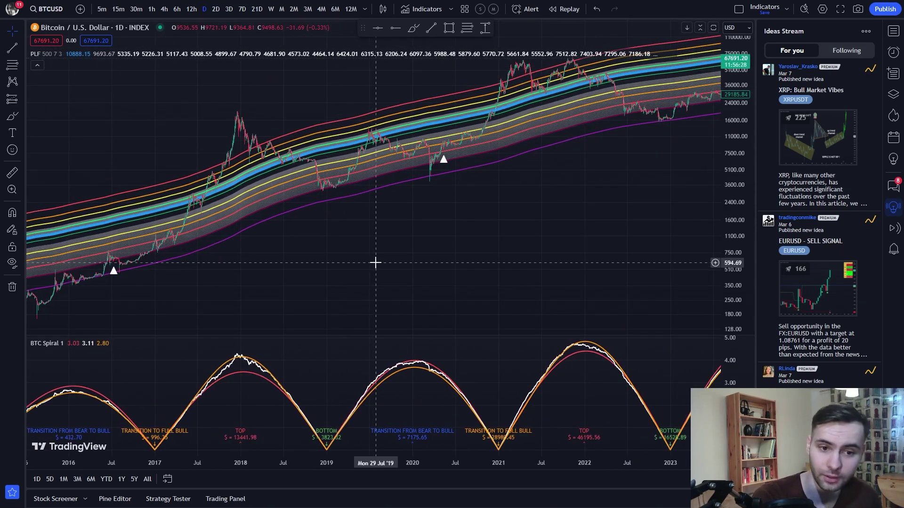